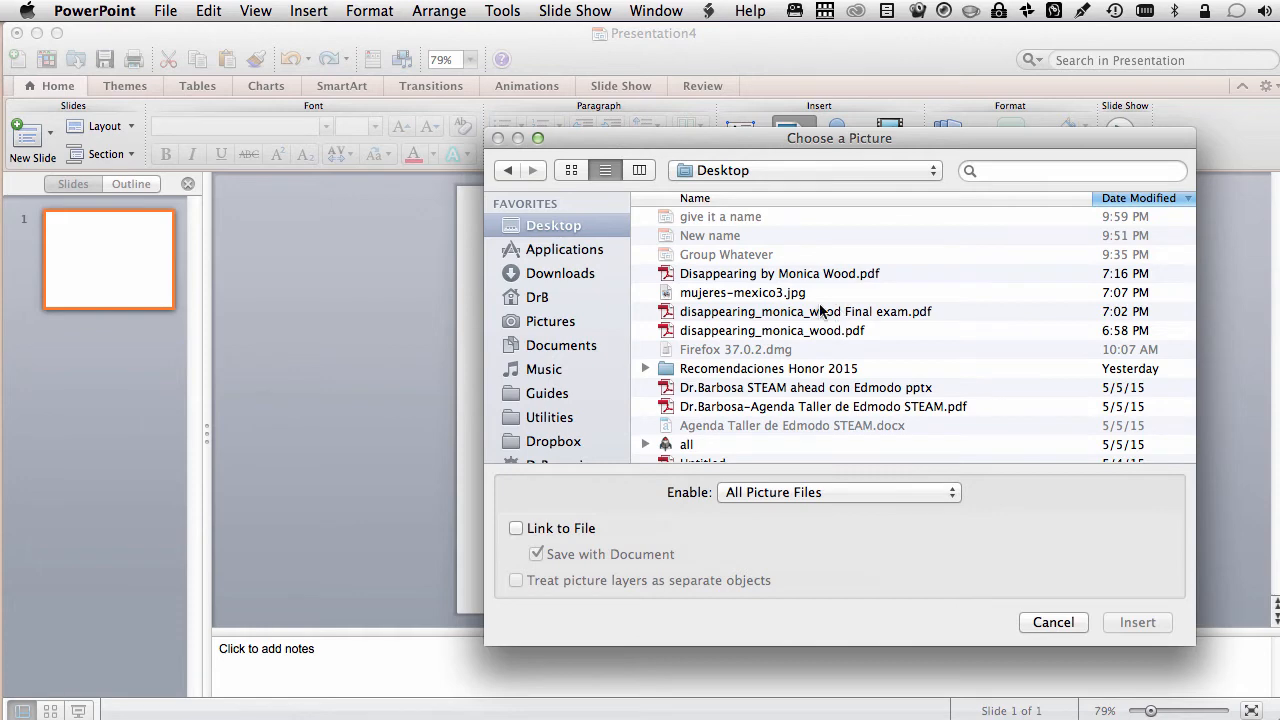
Insert mujeres-mexico3.jpg and enlarge it to 7.5" high by 11.16" wide, with its right edge aligned to the slide's right edge
click(815, 292)
click(1148, 622)
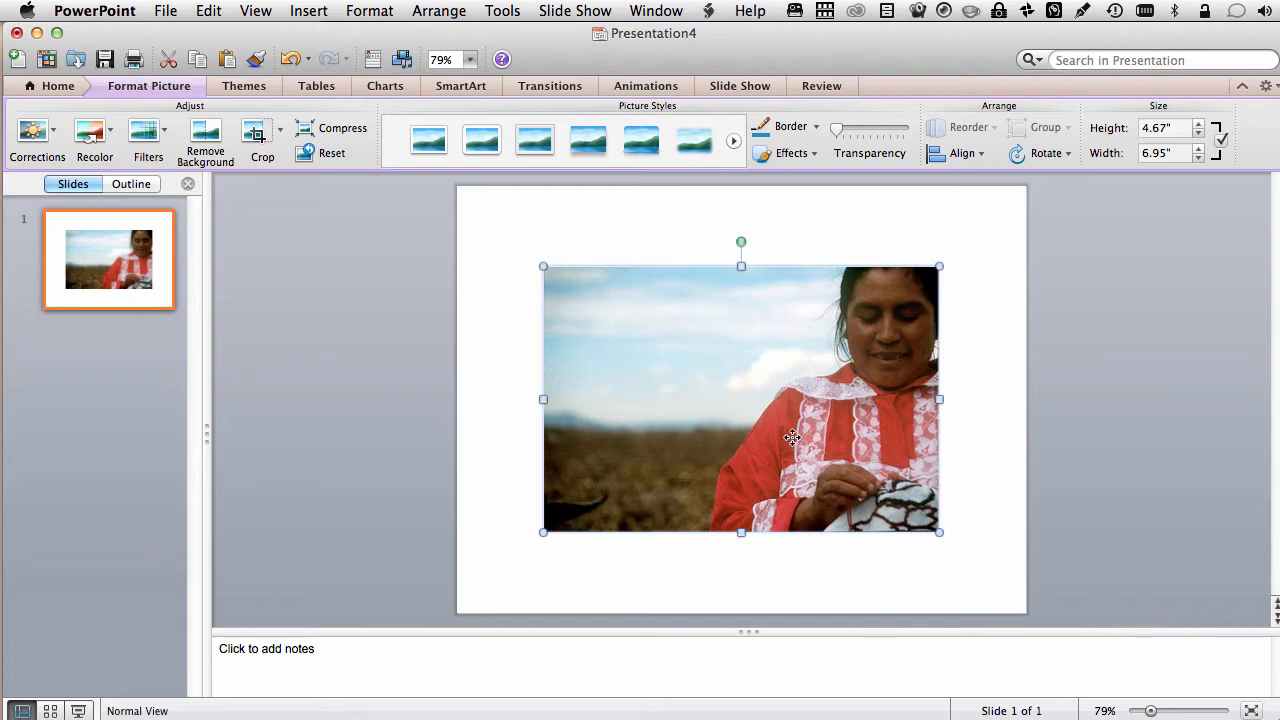
drag(792, 434, 710, 358)
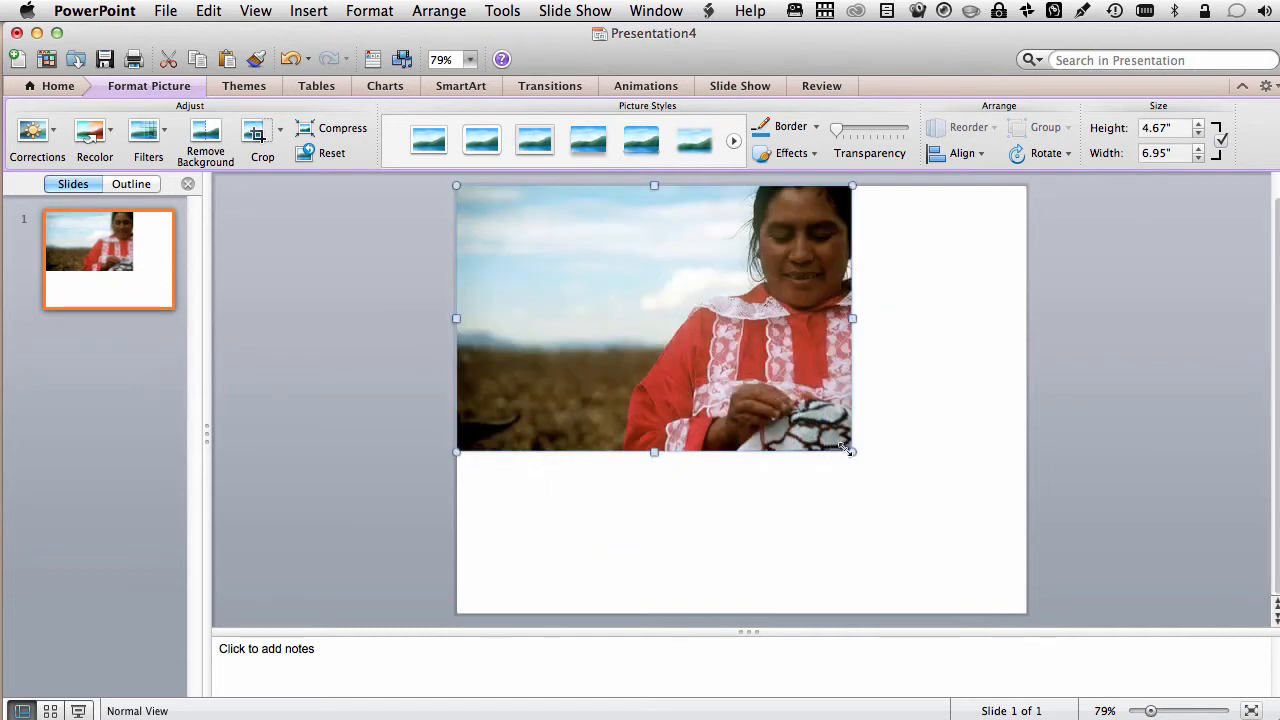
drag(850, 451, 969, 609)
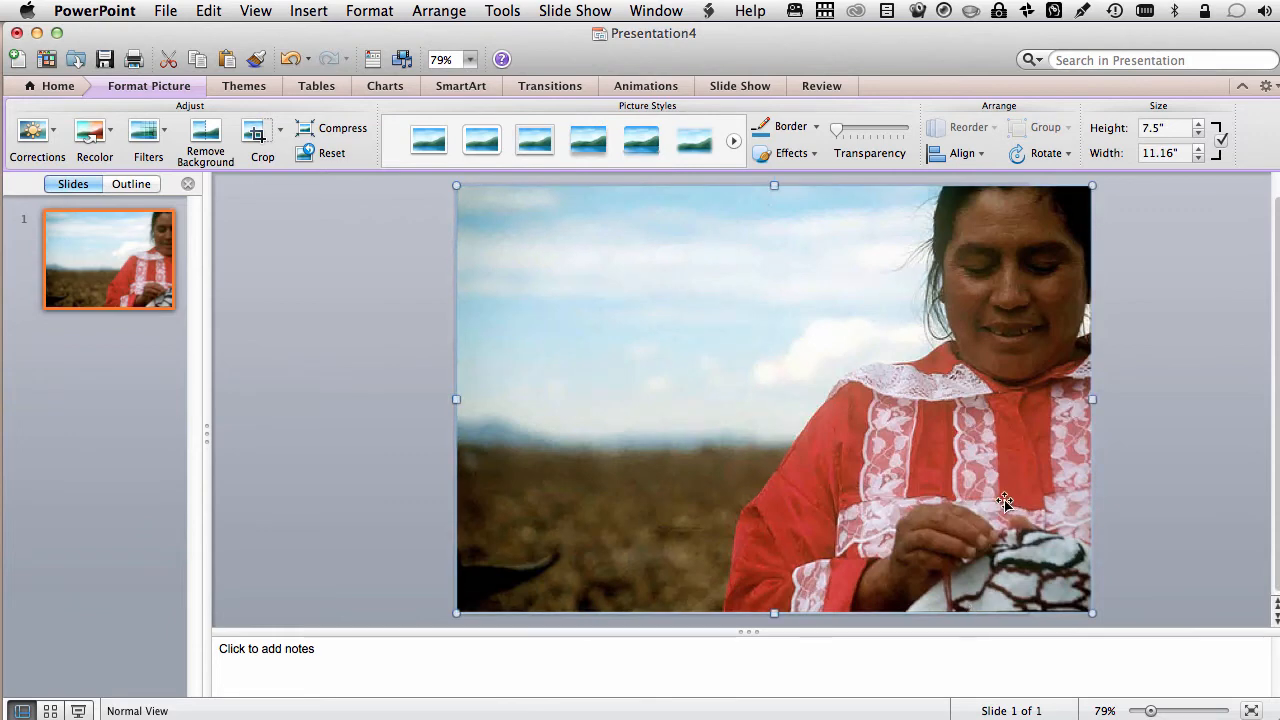
drag(1010, 502, 937, 502)
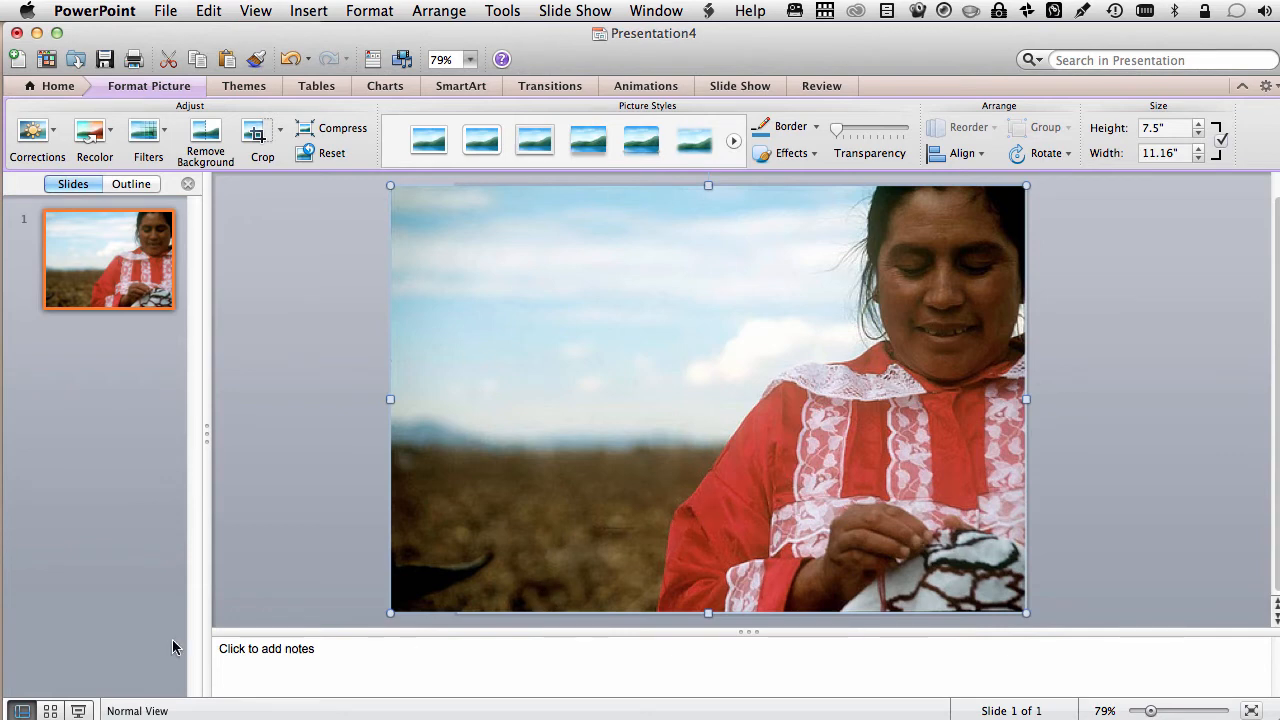
Preview the slide with the full-height picture in the slide show and return to editing
click(78, 710)
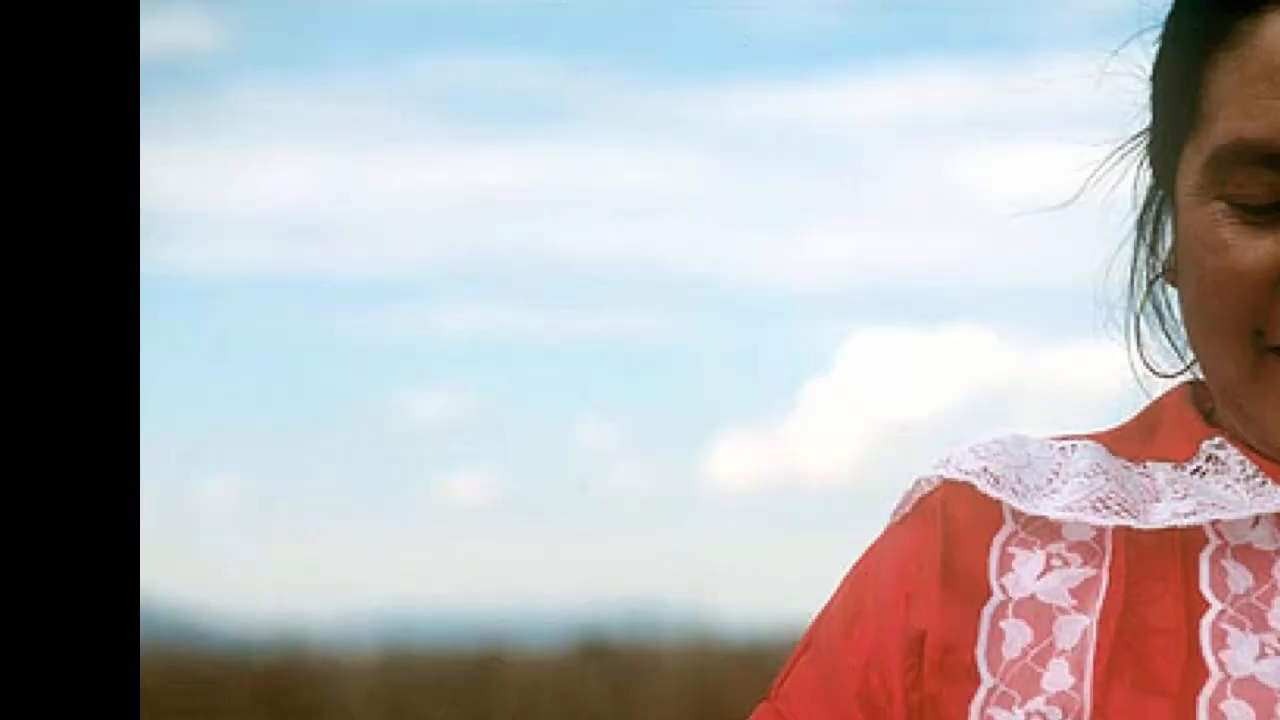
key(Escape)
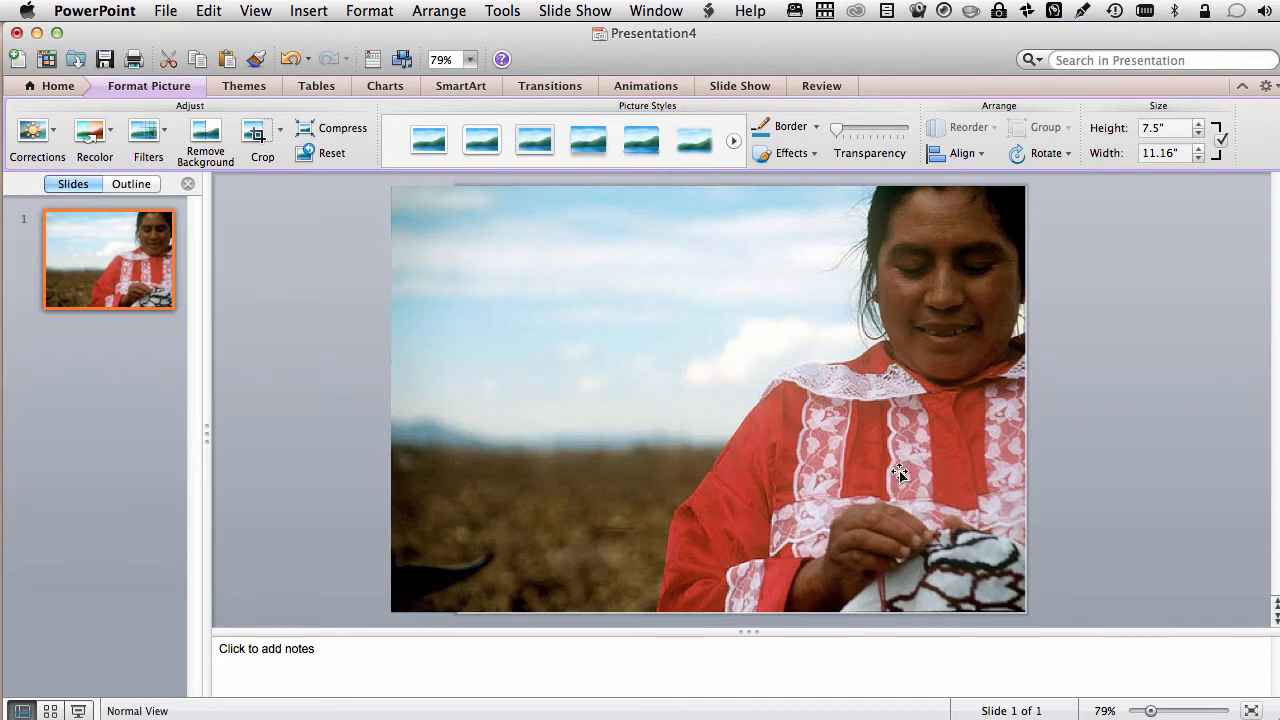
Start Remove Background on the picture, expand the selection rectangle to cover the whole image, and dismiss the instructions
click(204, 133)
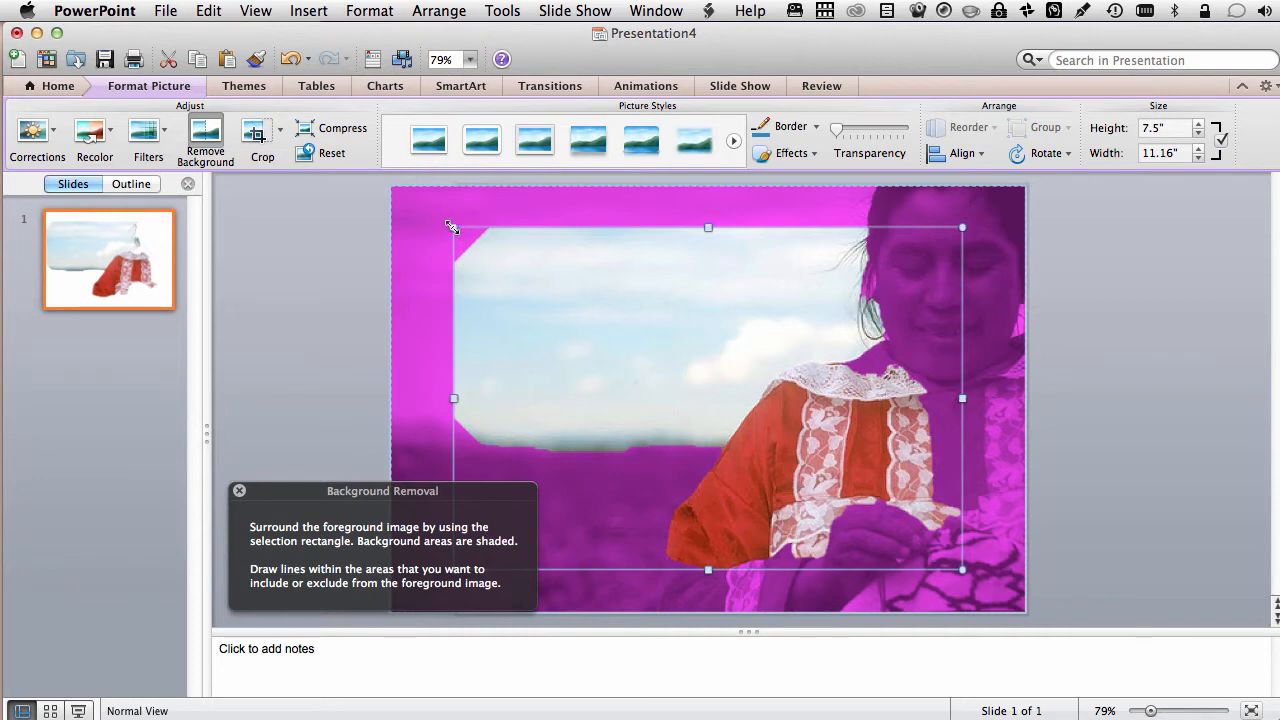
drag(453, 228, 390, 185)
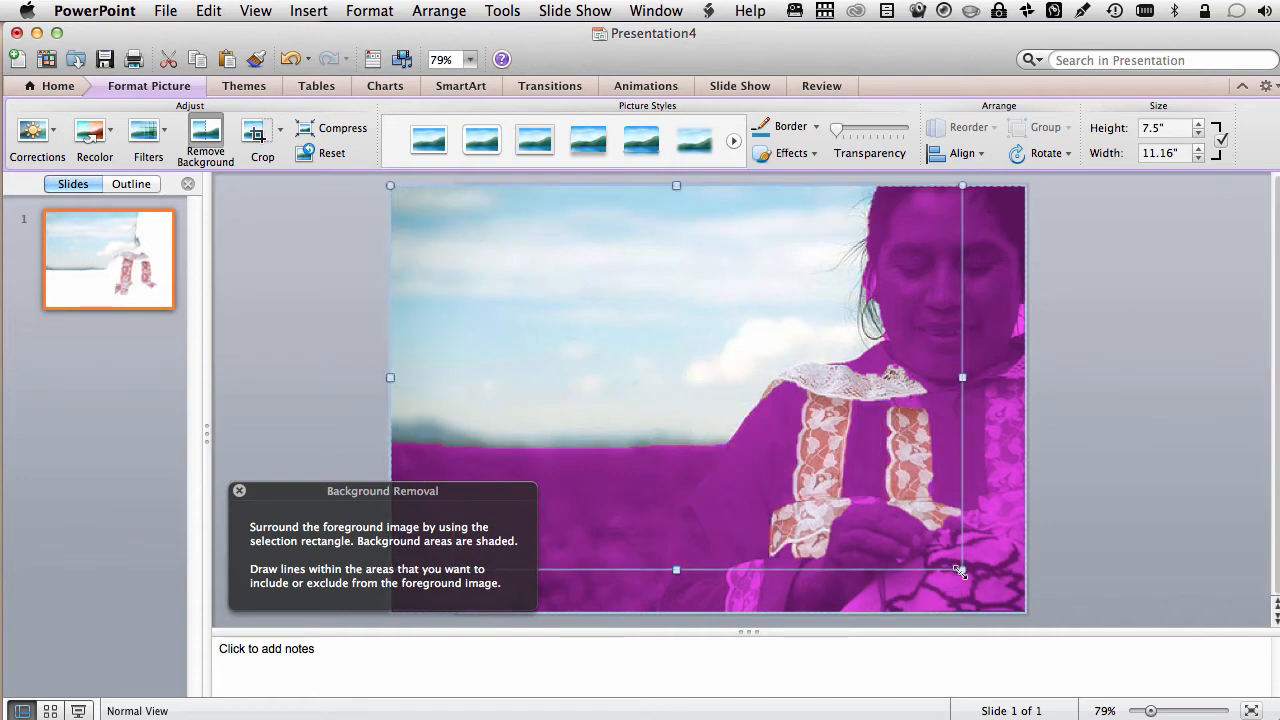
drag(962, 569, 1026, 617)
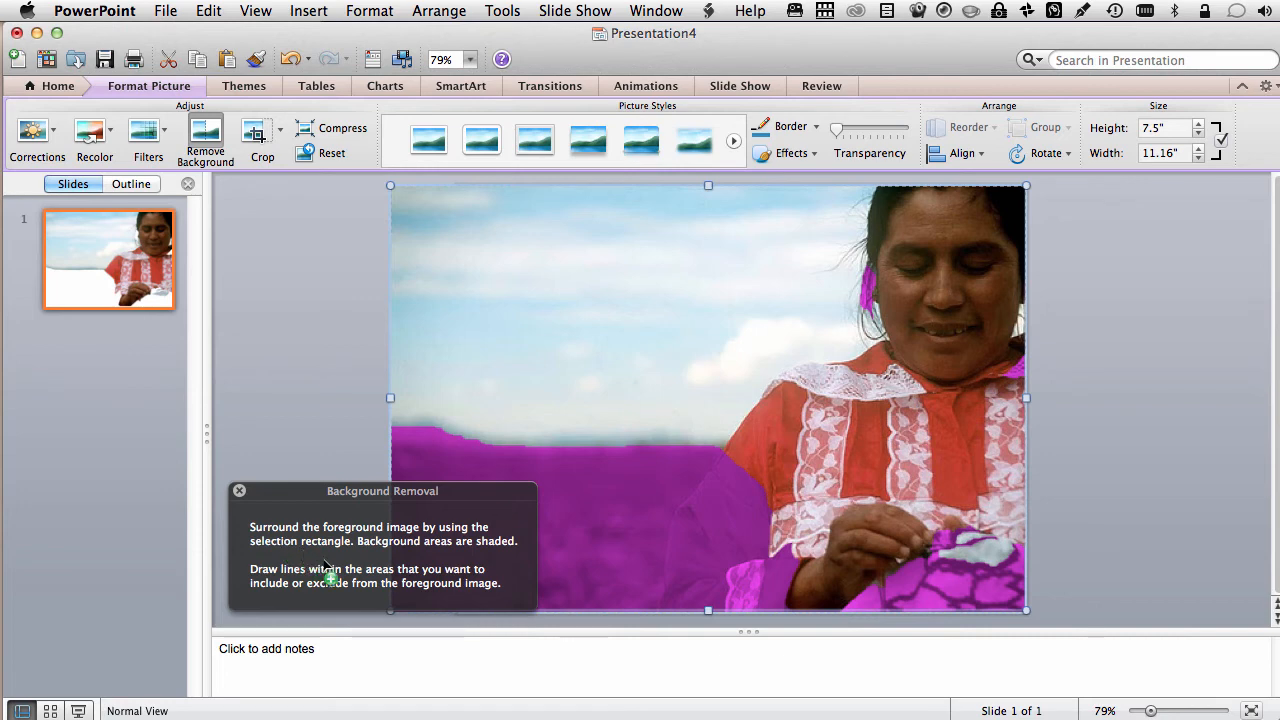
click(239, 491)
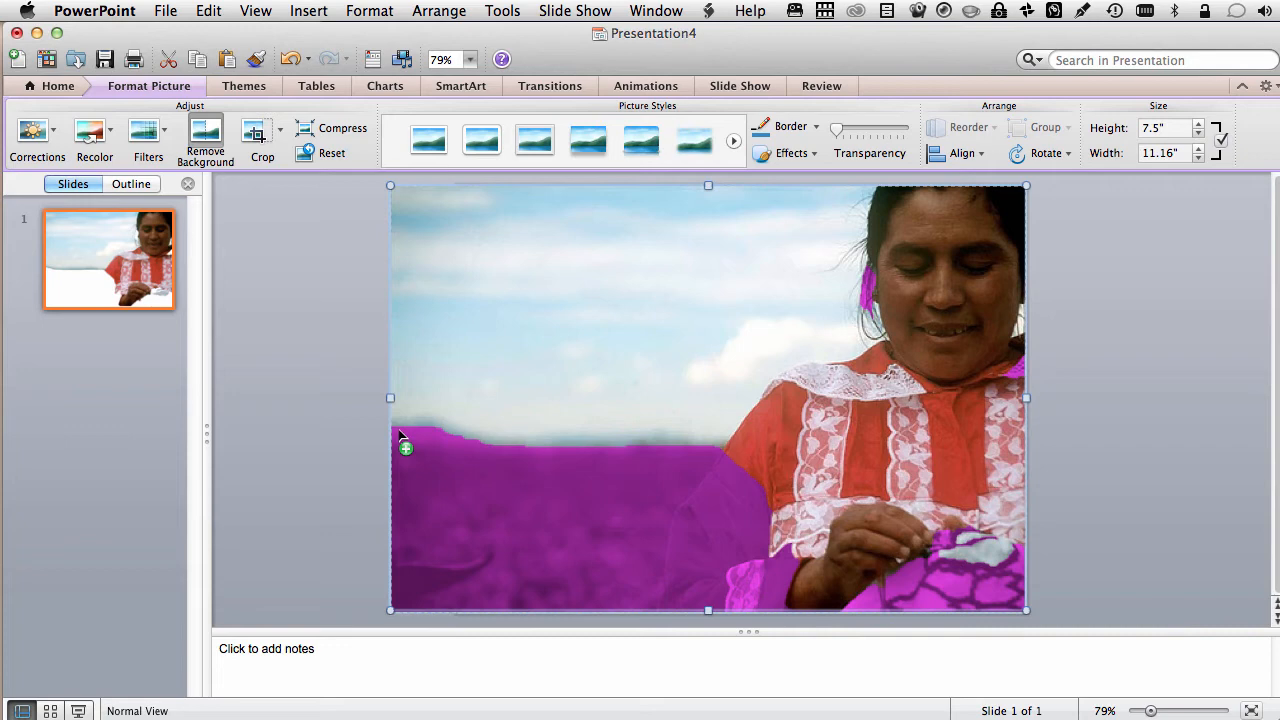
Mark the woman's sleeve, embroidery, neck edge and ear area as foreground to keep, undoing the first line drawn across the field
mouse_move(399, 431)
mouse_down()
mouse_move(451, 437)
mouse_move(719, 598)
mouse_up()
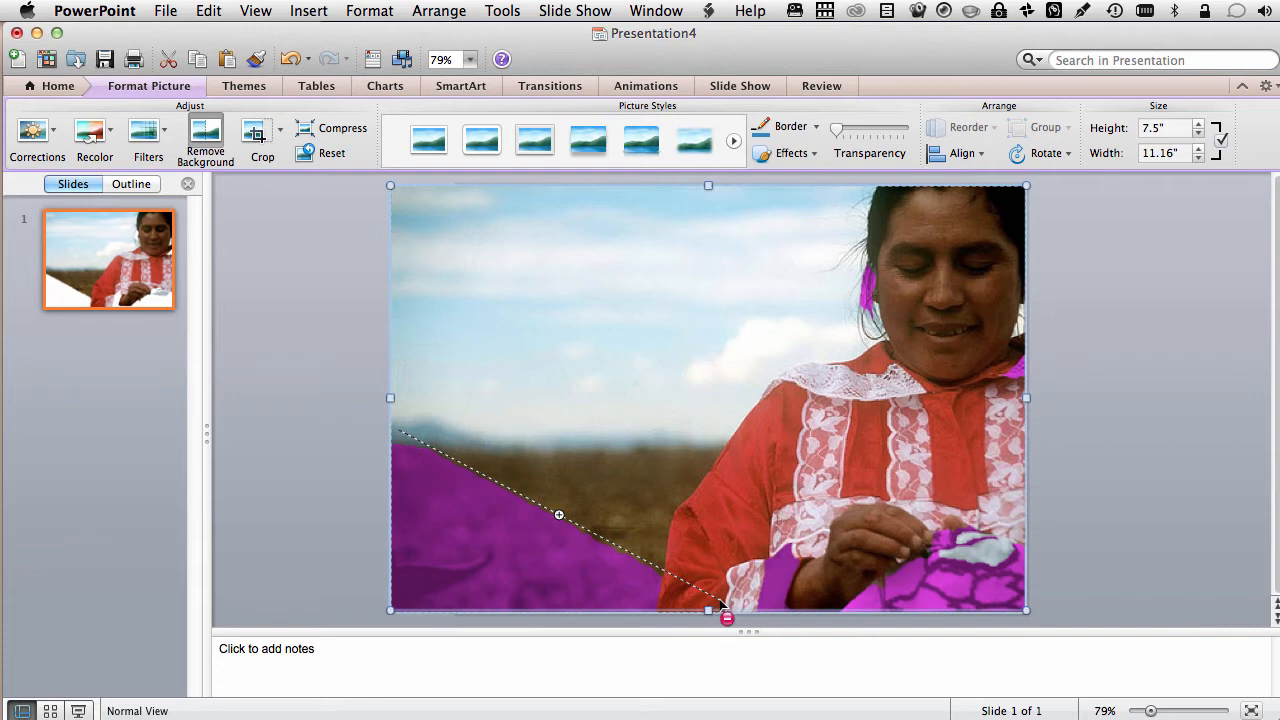
key(super+z)
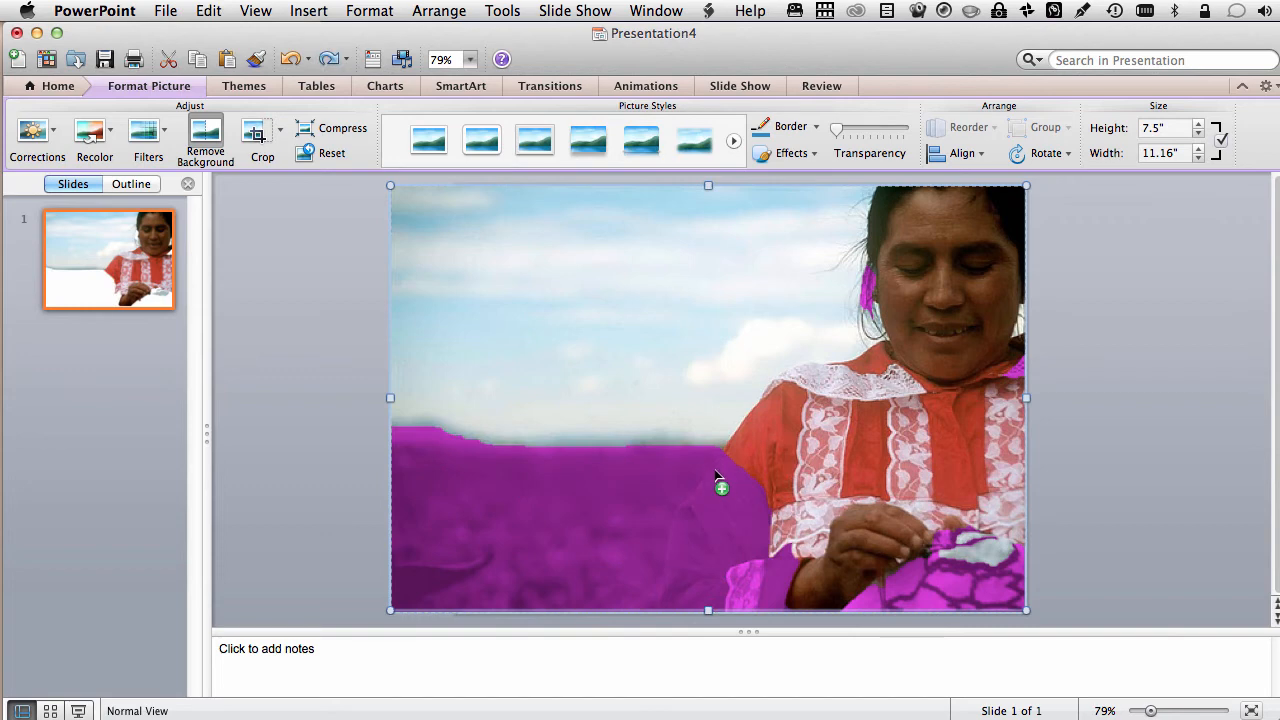
drag(717, 473, 778, 606)
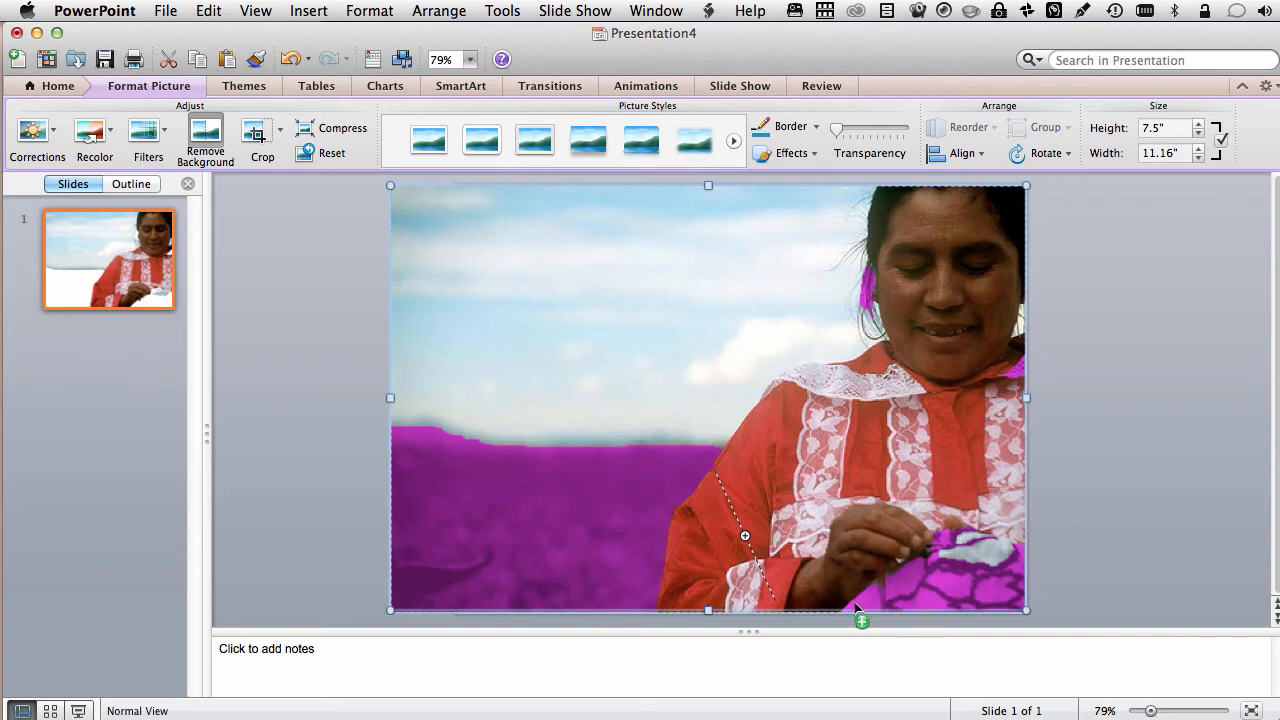
drag(857, 609, 972, 598)
drag(859, 598, 1021, 580)
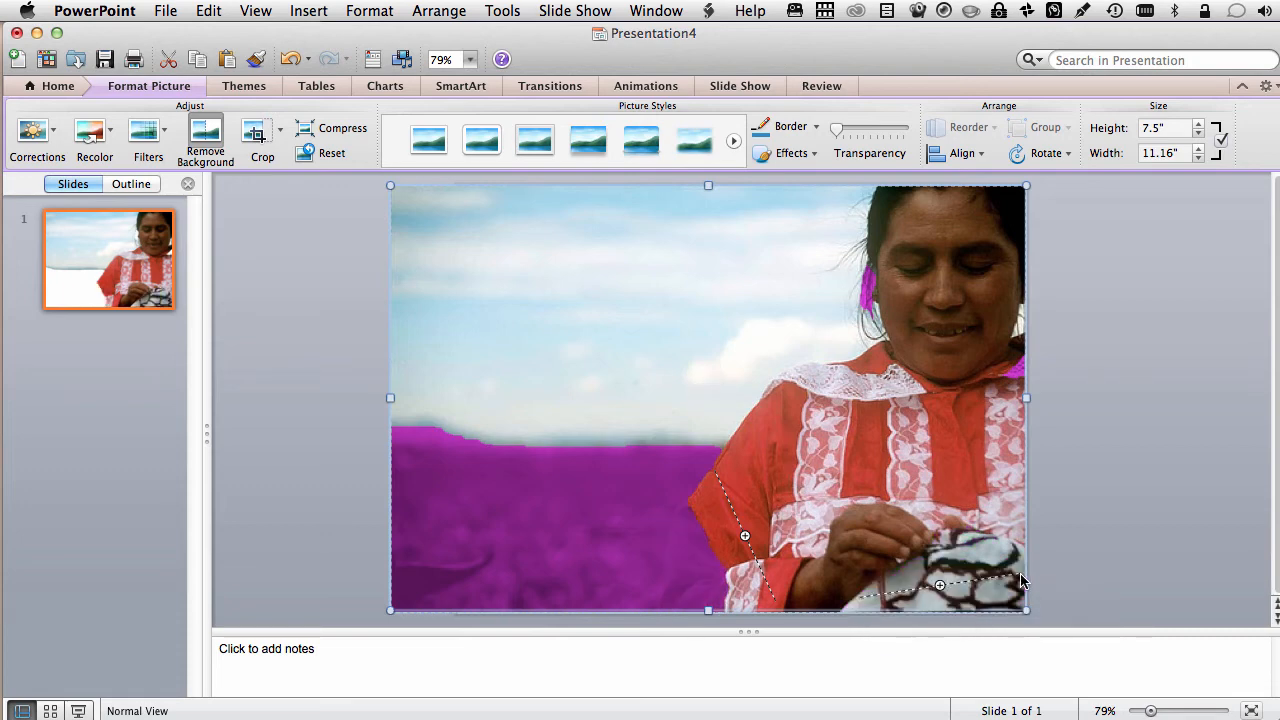
click(1018, 357)
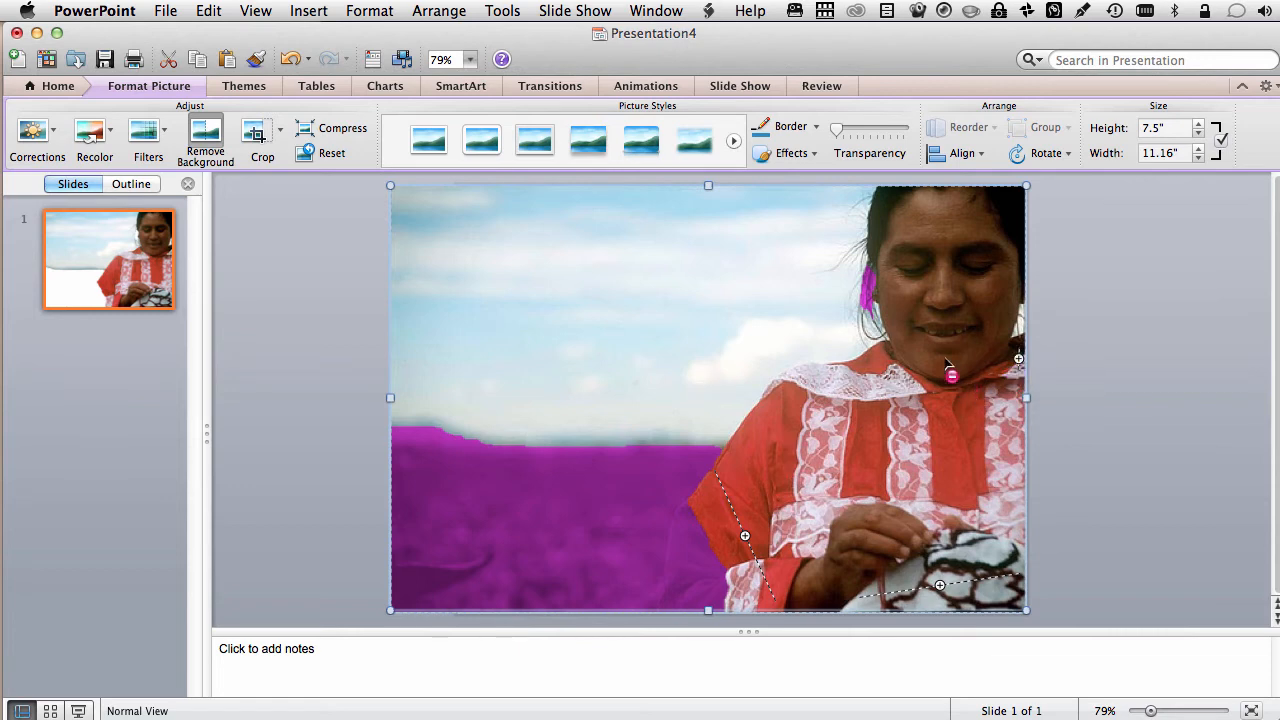
drag(869, 278, 870, 302)
Mark the sky for removal with two diagonal lines and exclude the small background patches beside the woman's neck and ear
drag(396, 188, 731, 427)
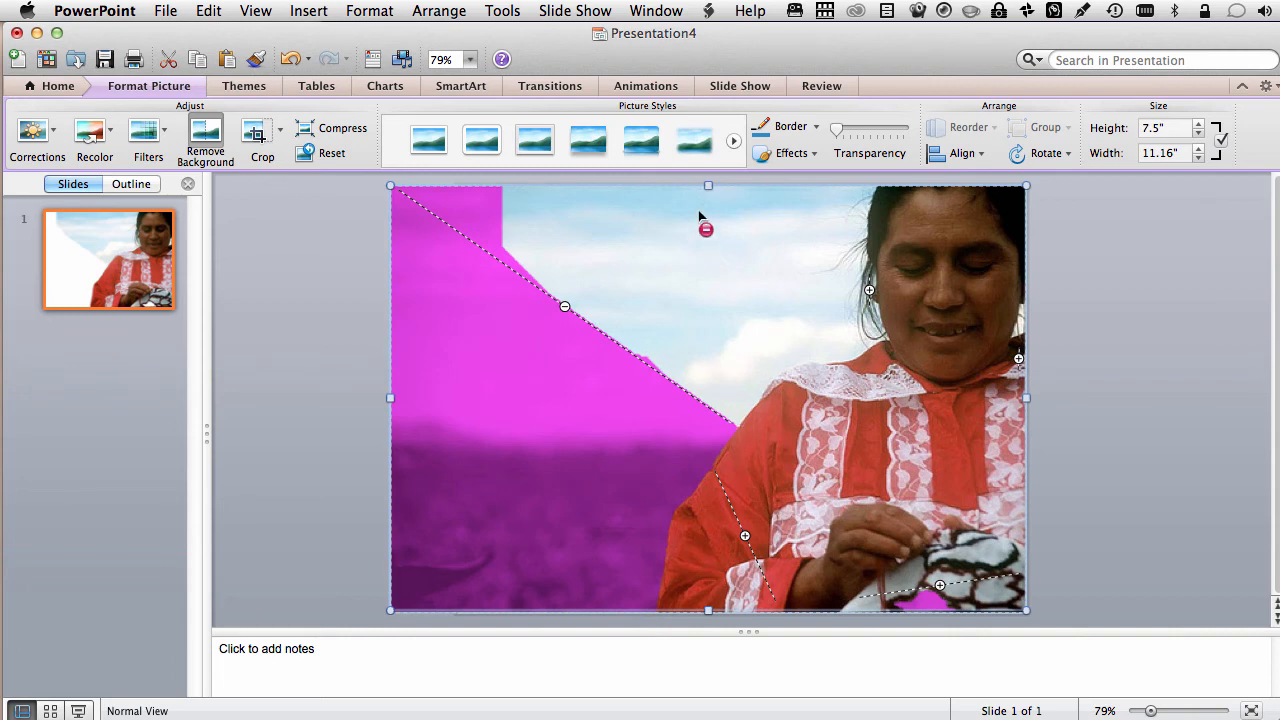
drag(697, 191, 850, 351)
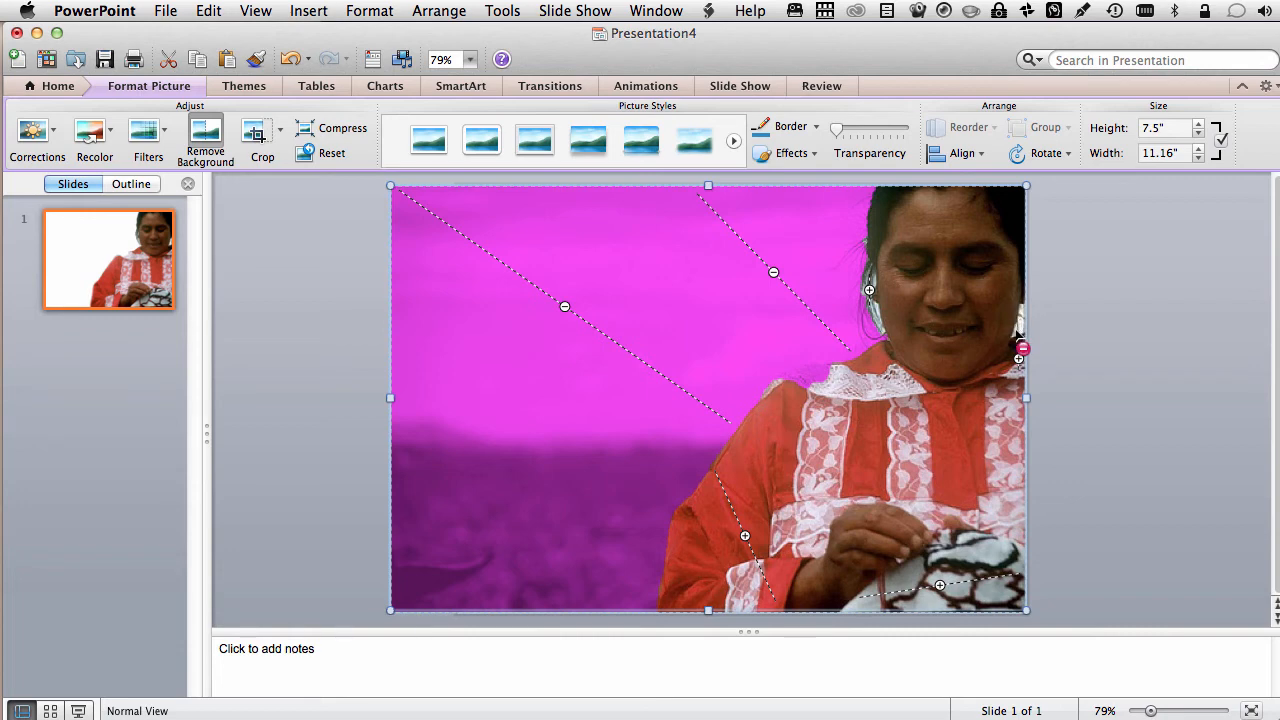
click(1016, 331)
click(876, 307)
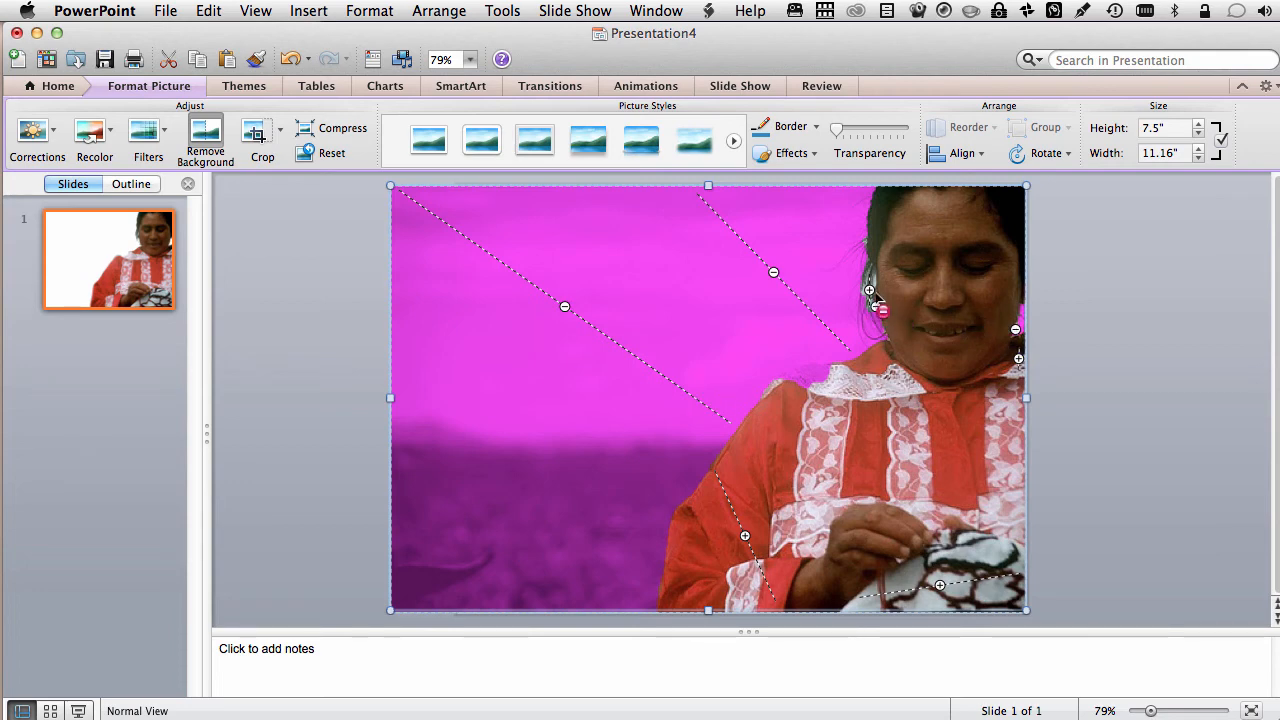
click(869, 277)
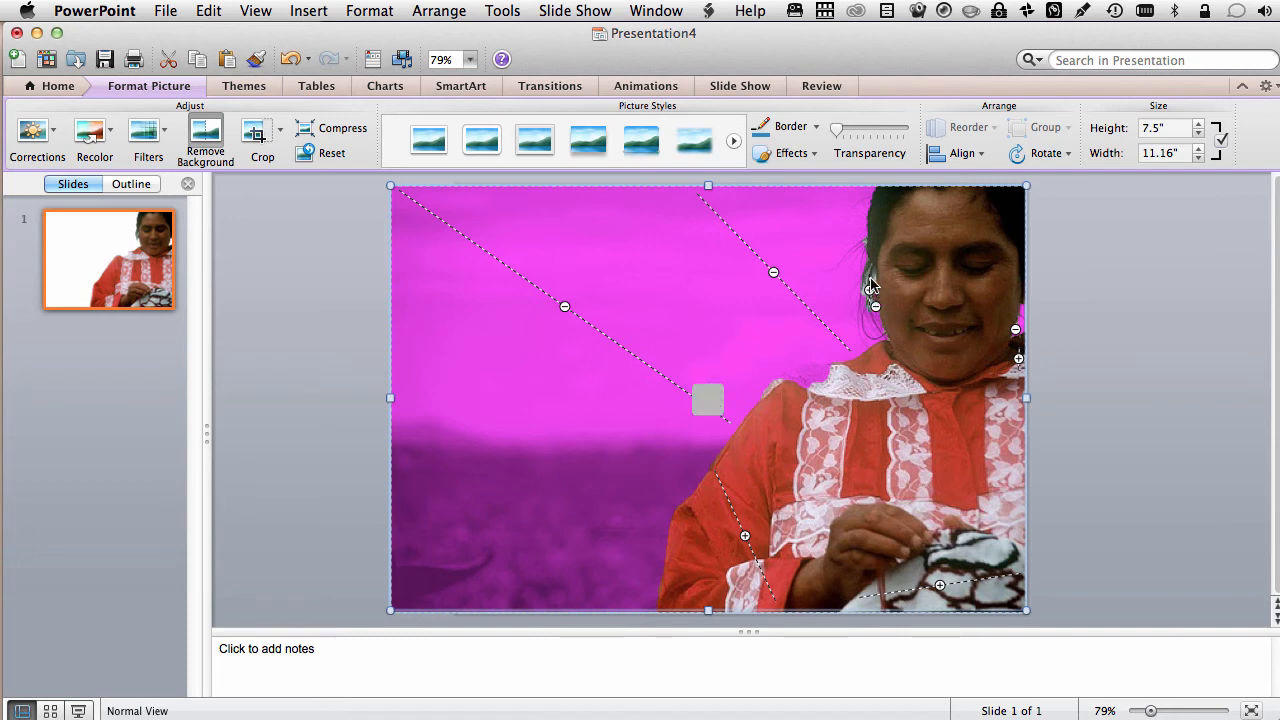
click(875, 280)
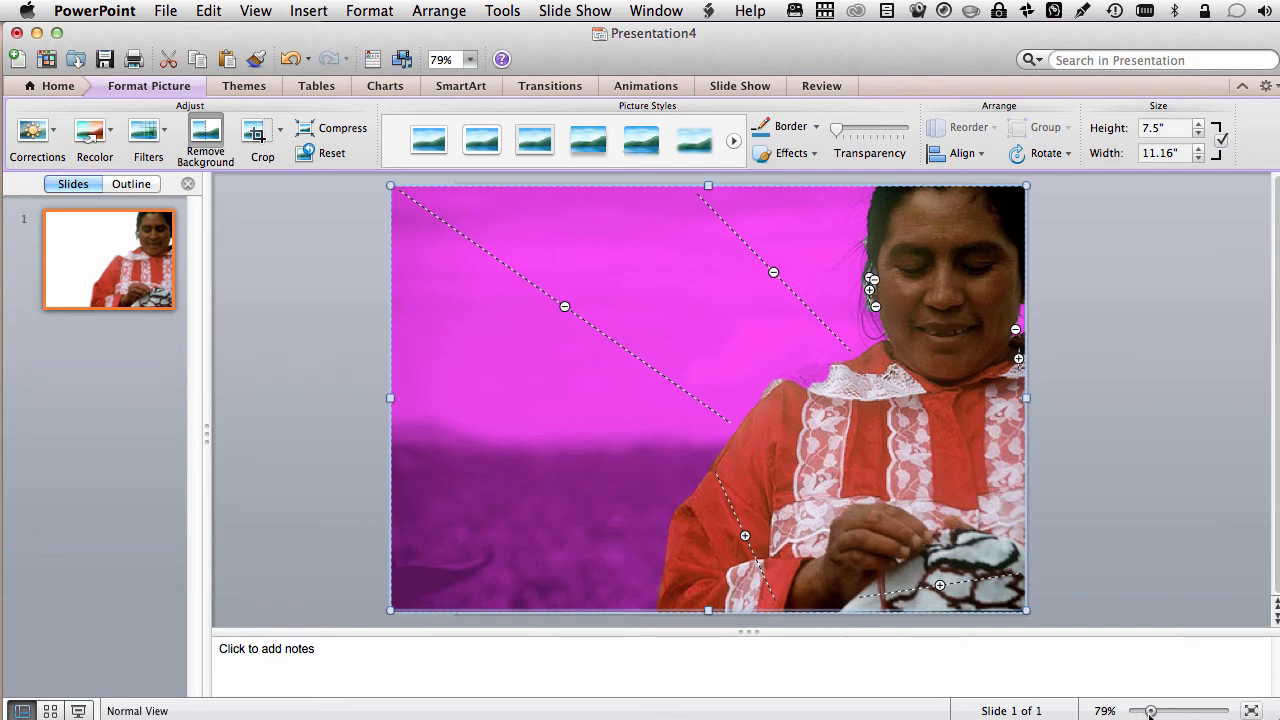
Refine the cutout at the woman's shoulder, keeping the full lace collar and adjusting the removal marks along its edge
drag(1150, 712, 1173, 712)
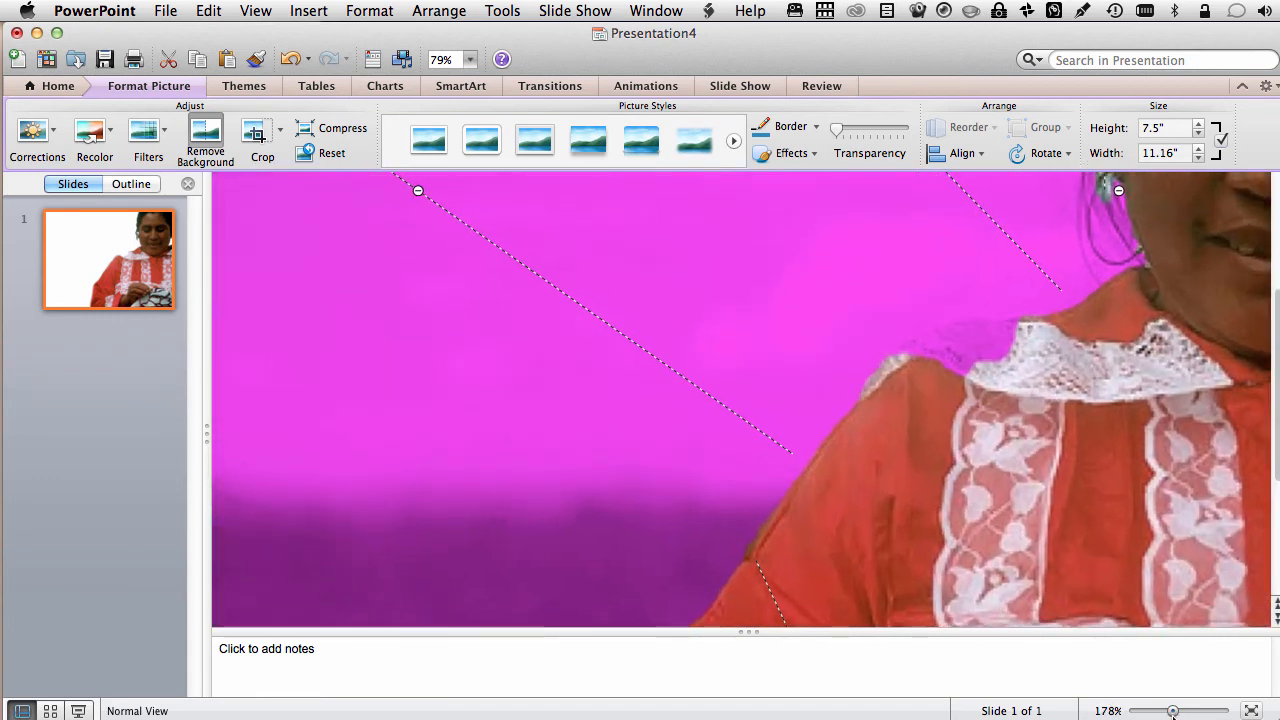
click(884, 372)
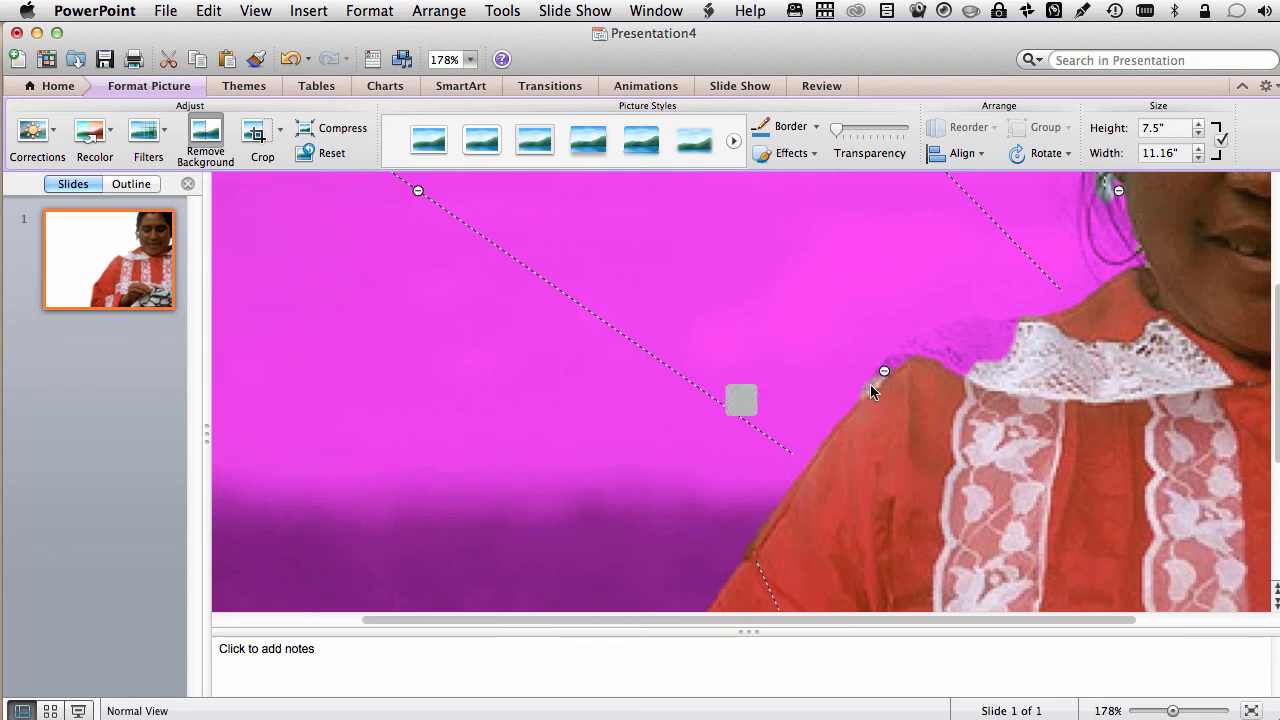
click(870, 385)
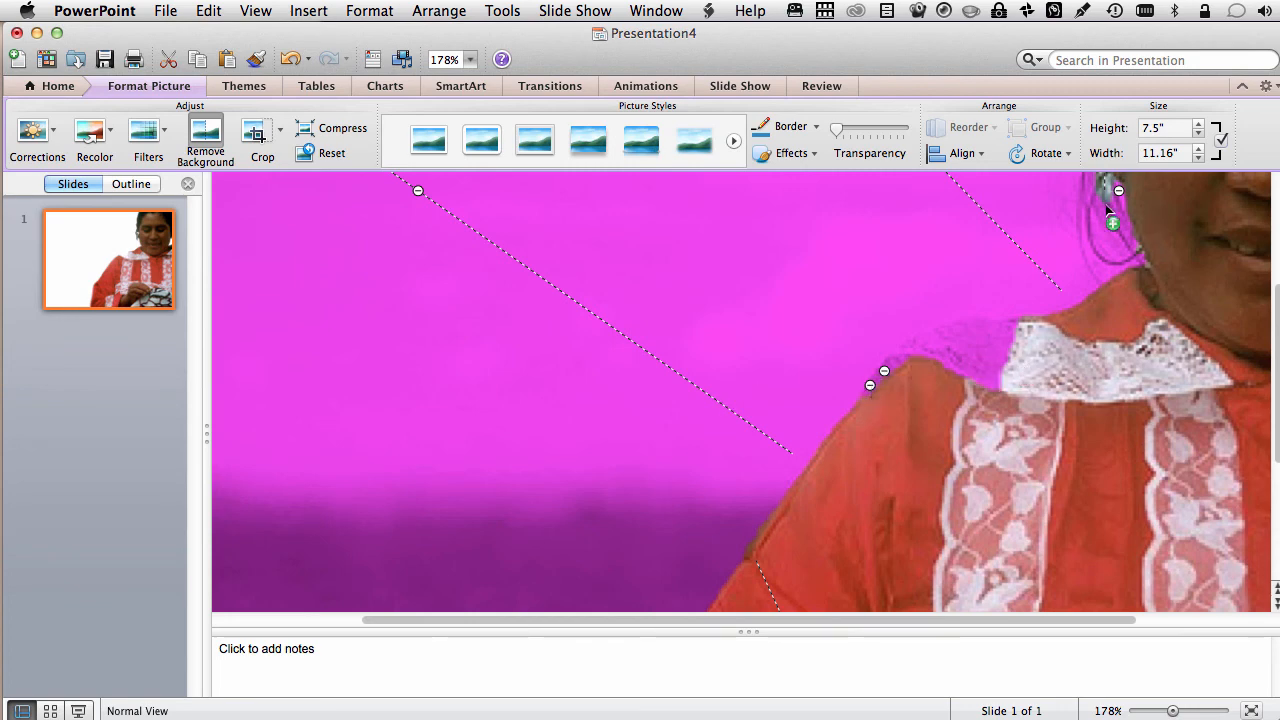
click(970, 352)
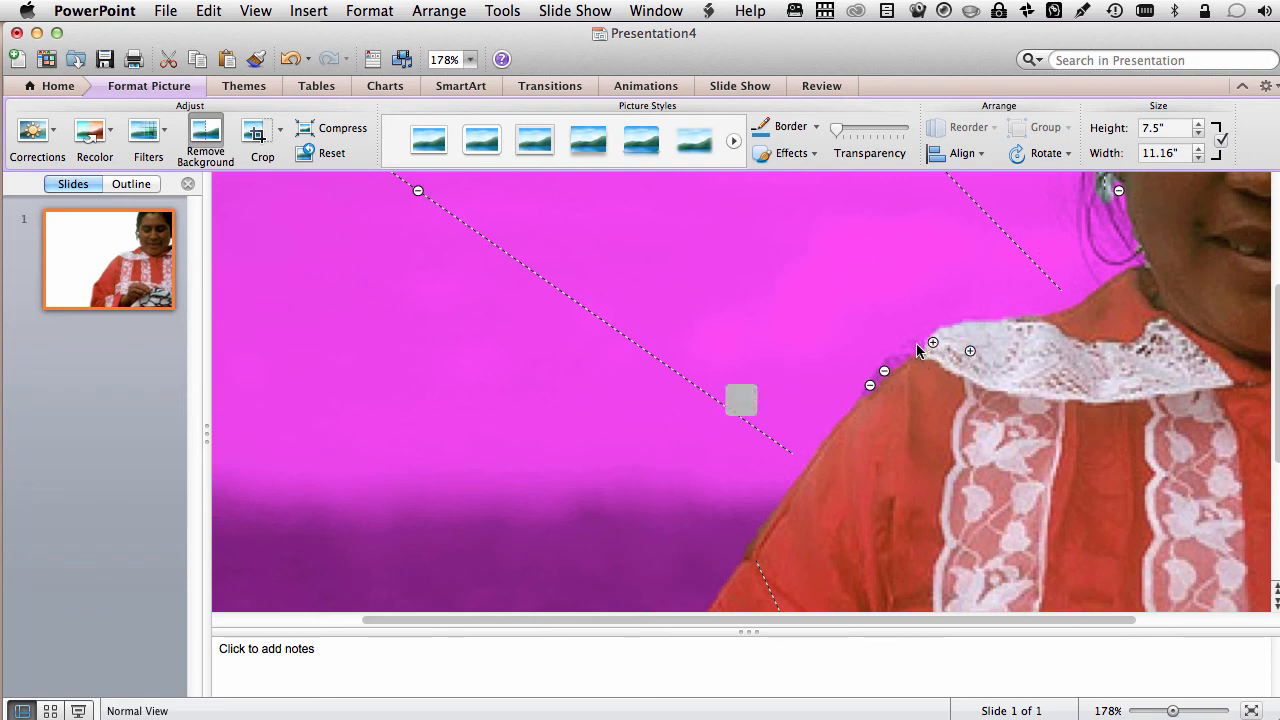
click(916, 342)
click(899, 352)
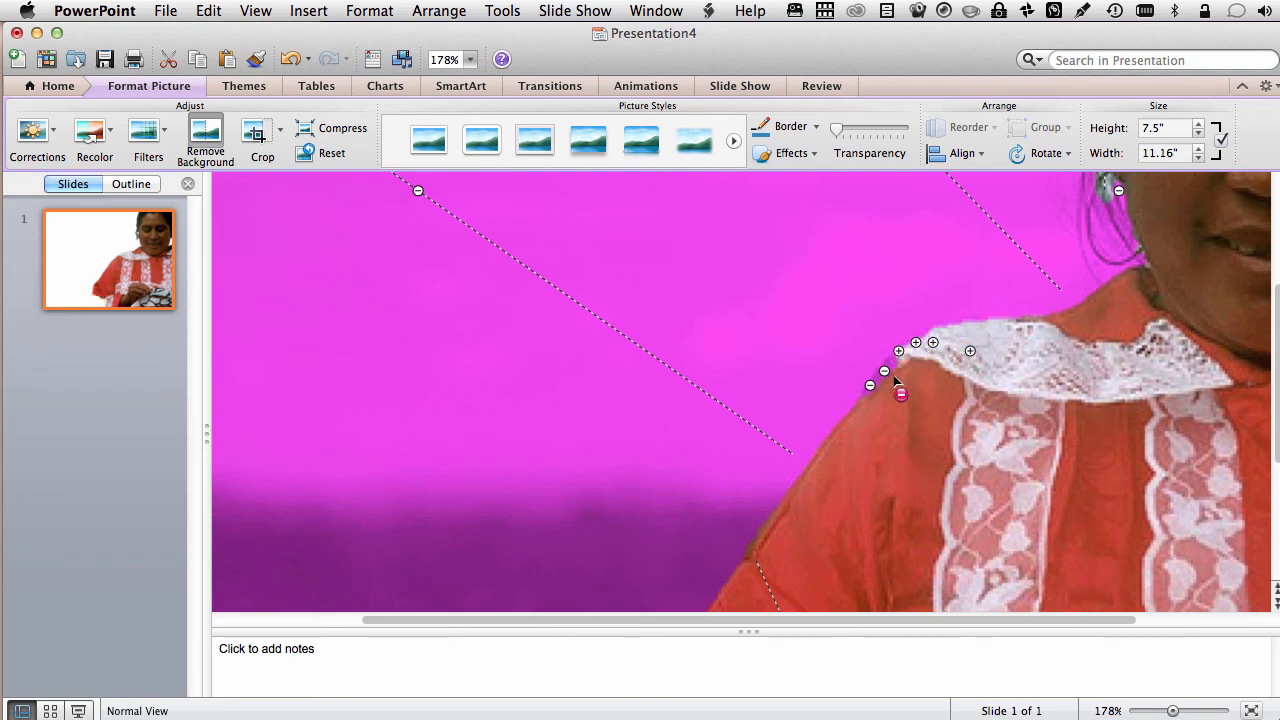
click(884, 373)
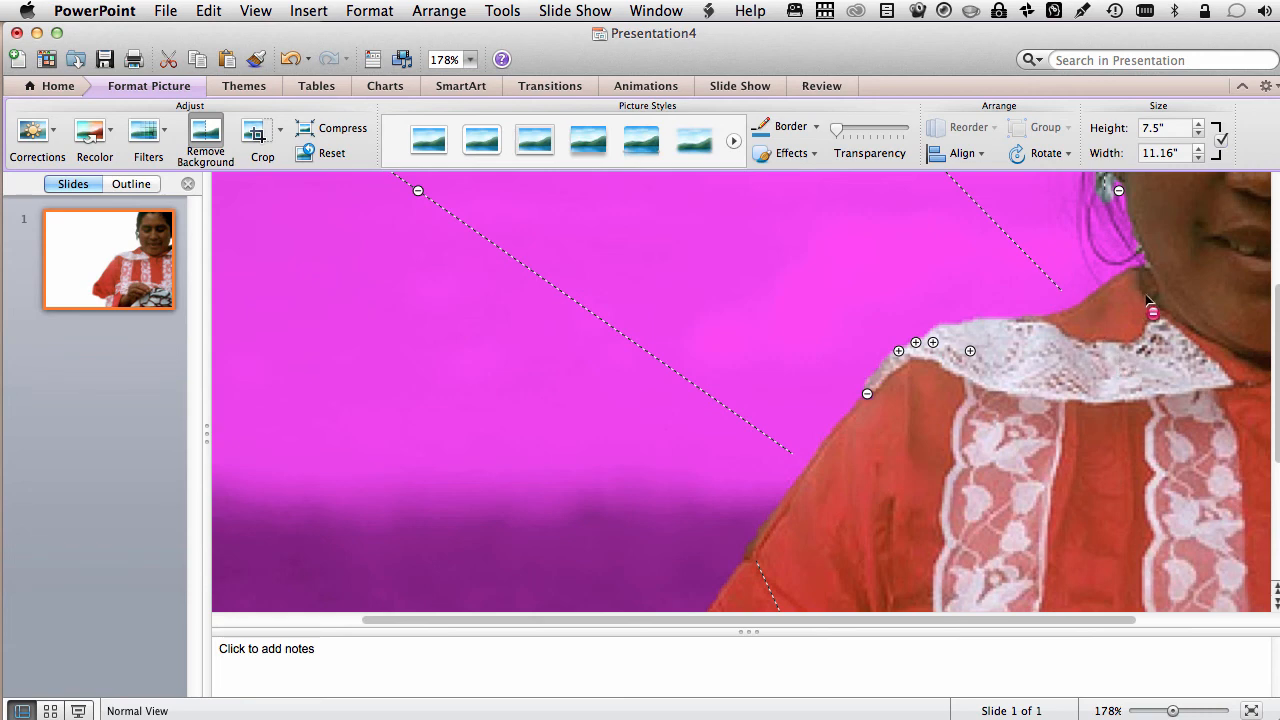
Mark the remaining background patches around the woman's ear for removal and apply the background removal to the picture
scroll(1148, 300, up, 5)
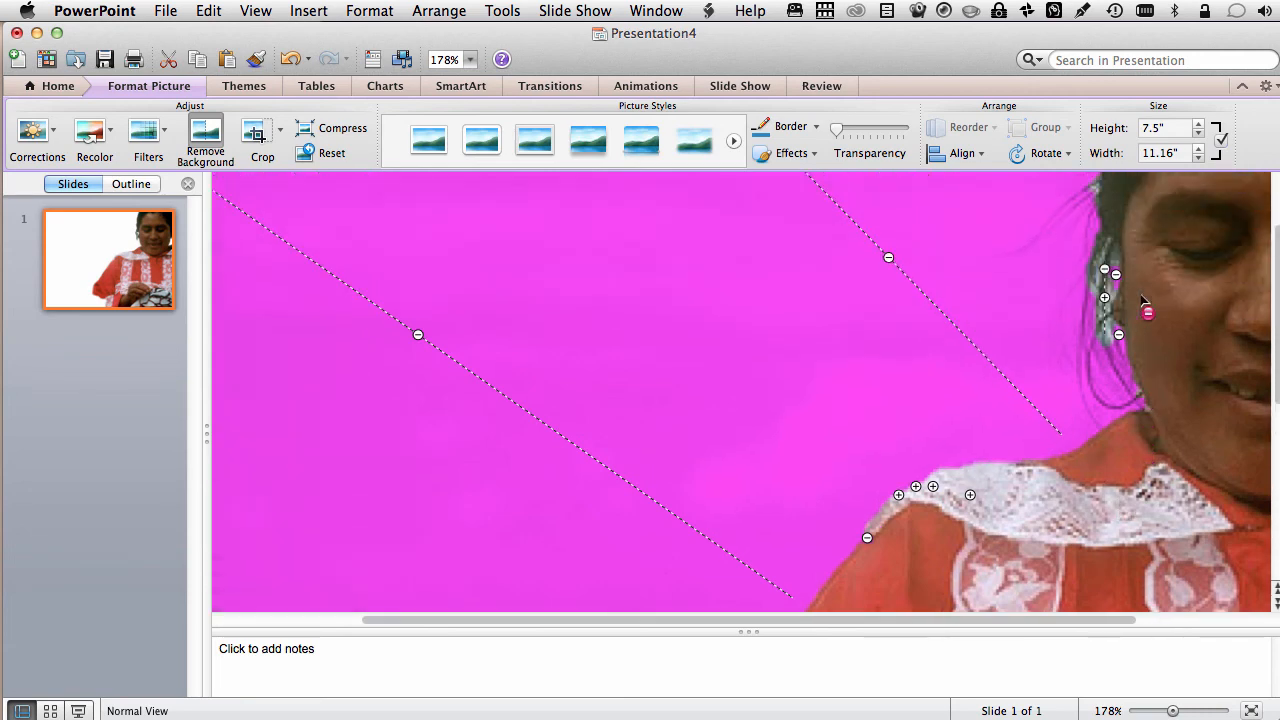
scroll(1145, 305, up, 1)
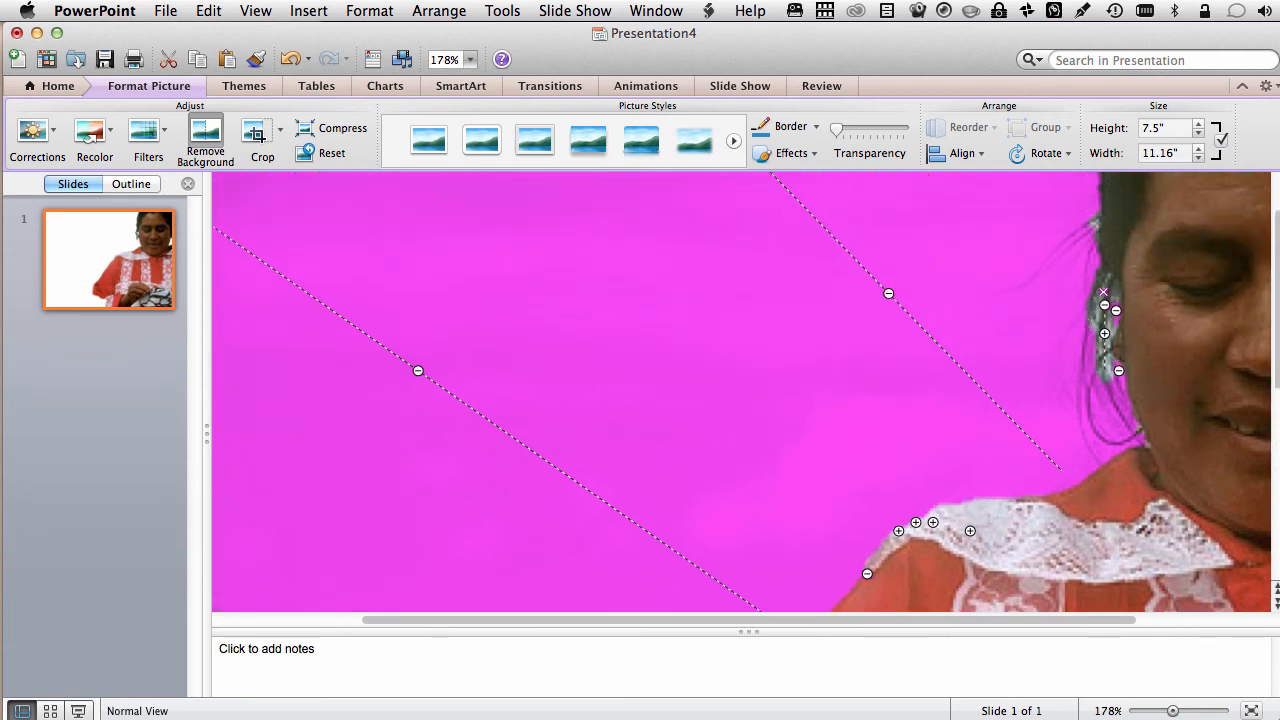
click(1118, 348)
click(1112, 330)
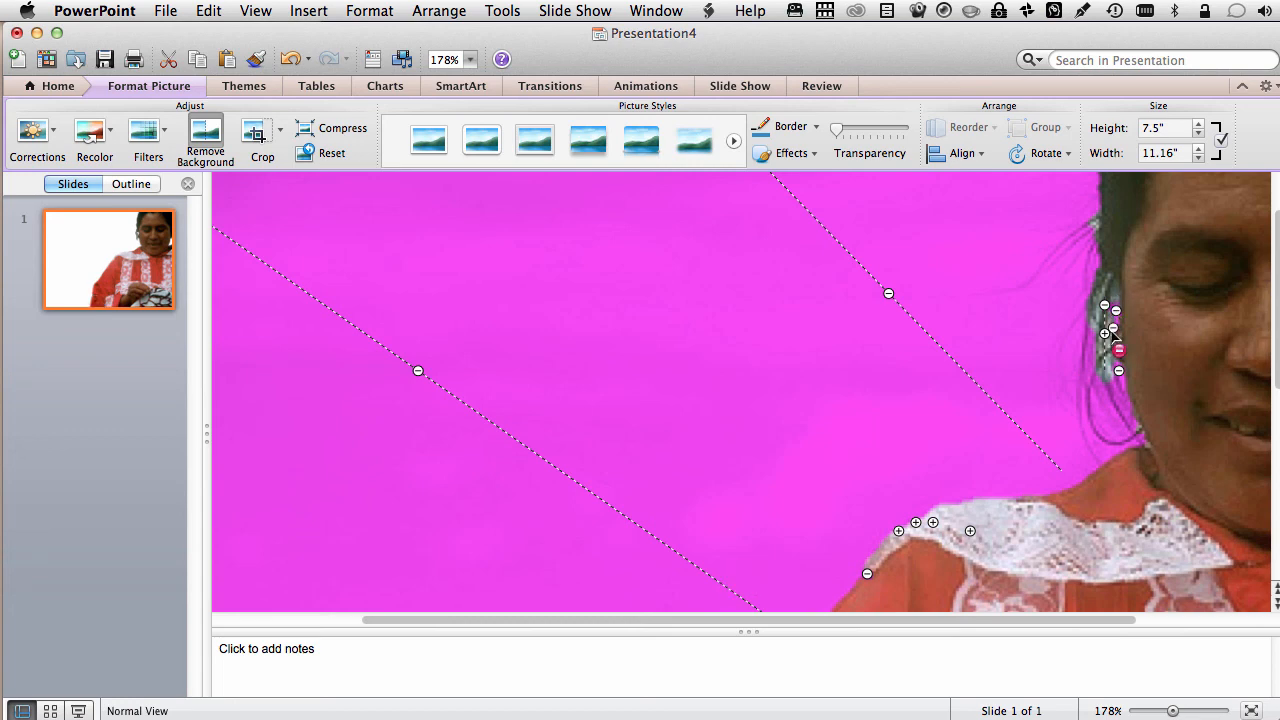
click(1107, 362)
drag(1175, 712, 1148, 711)
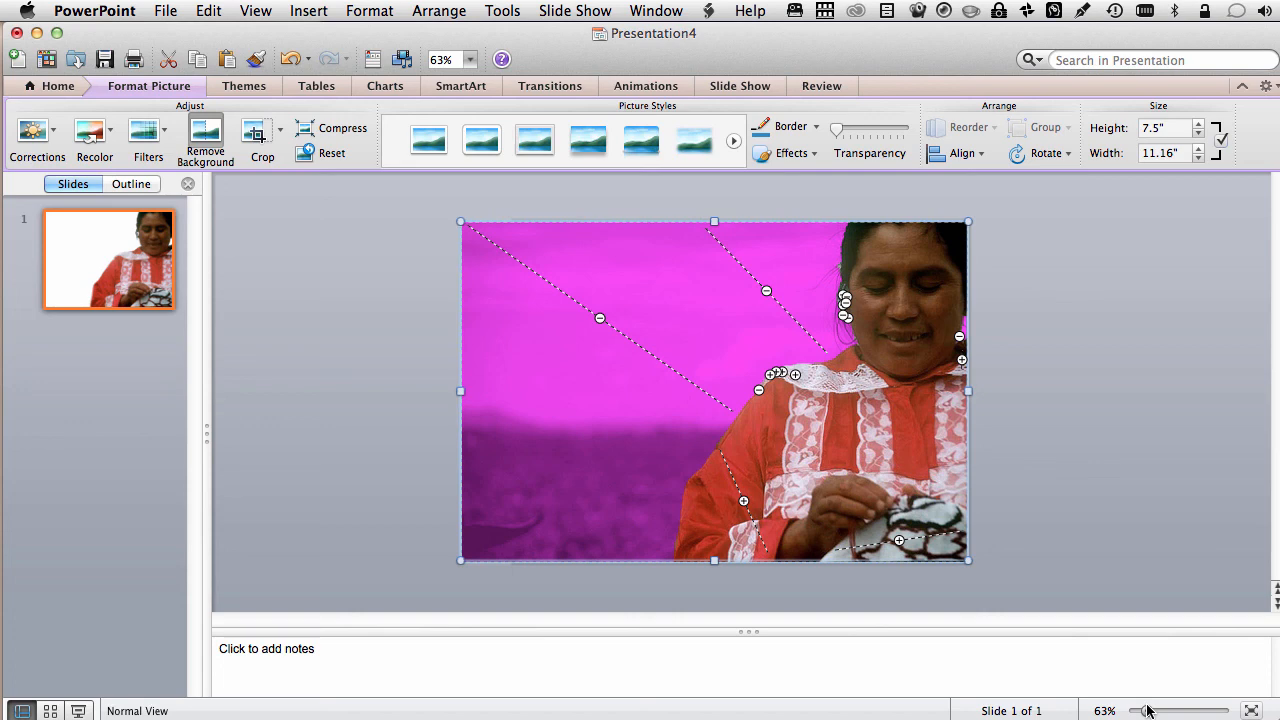
click(204, 135)
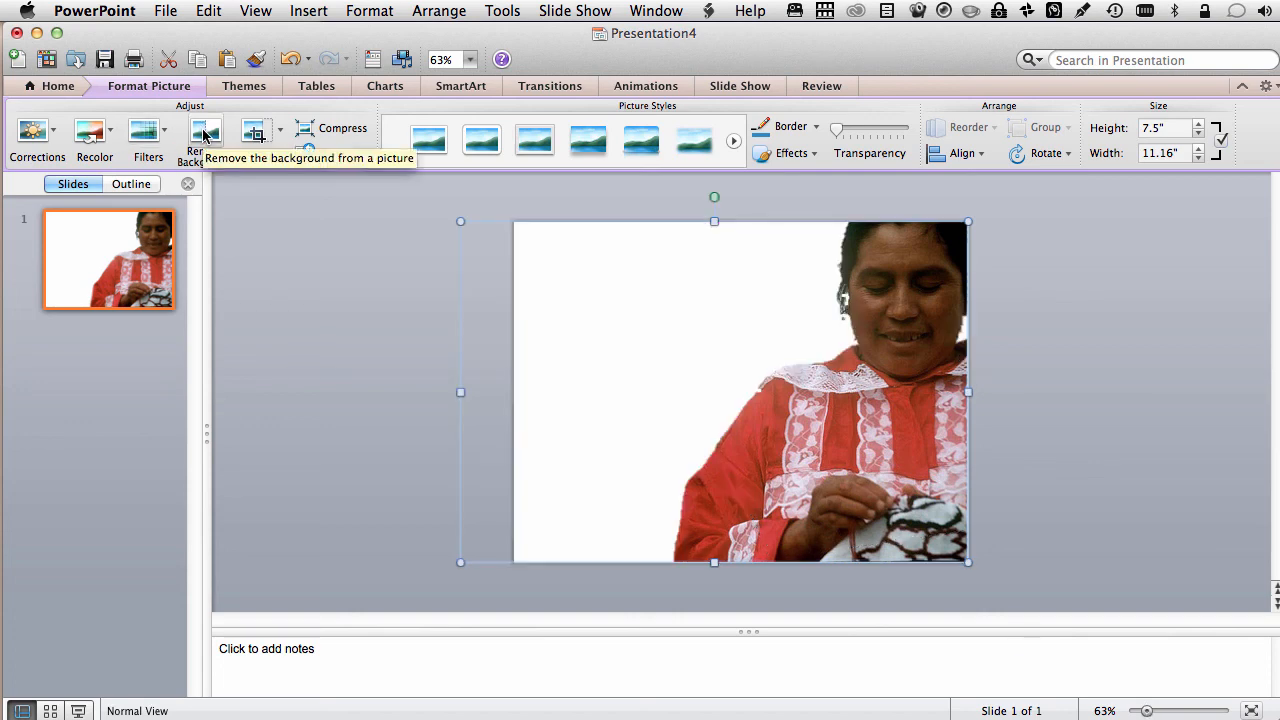